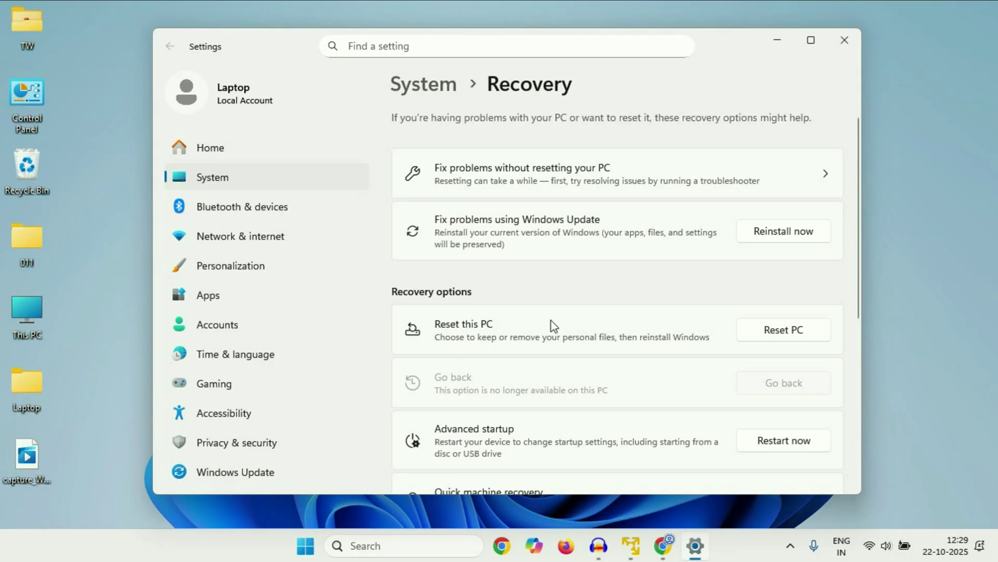
Step: Try Reset this PC keeping personal files, then dismiss the missing recovery environment error
left_click(775, 329)
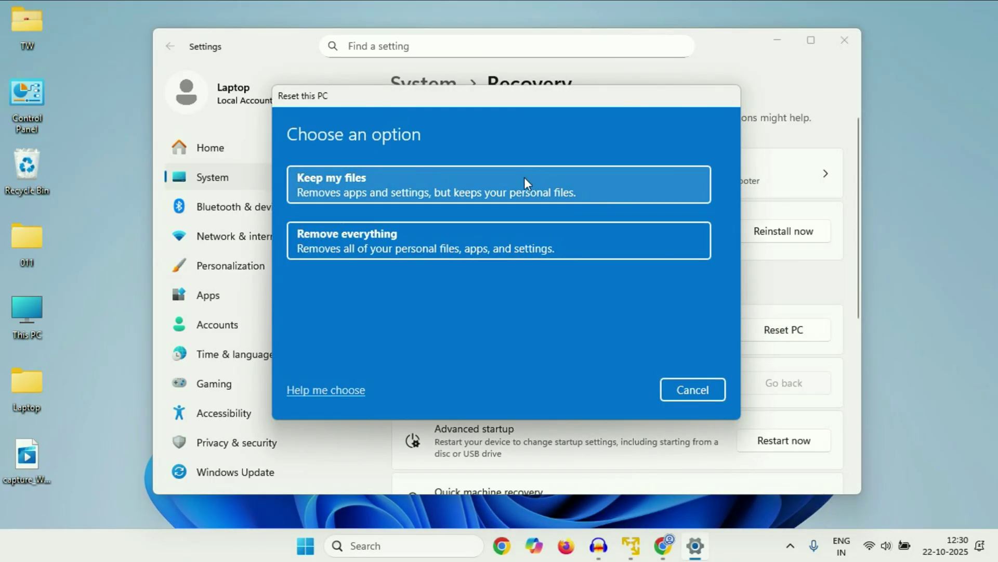
left_click(523, 182)
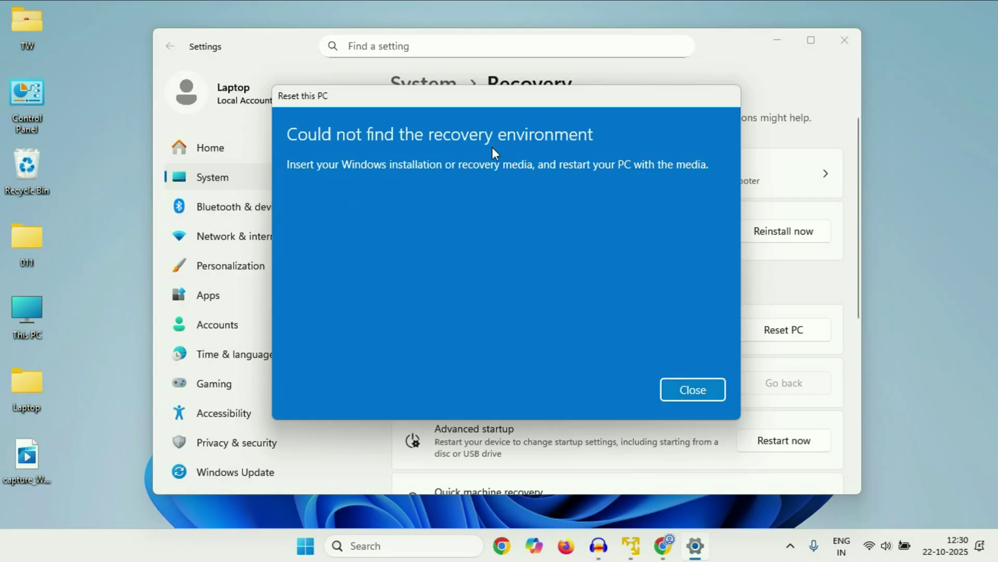
left_click(693, 394)
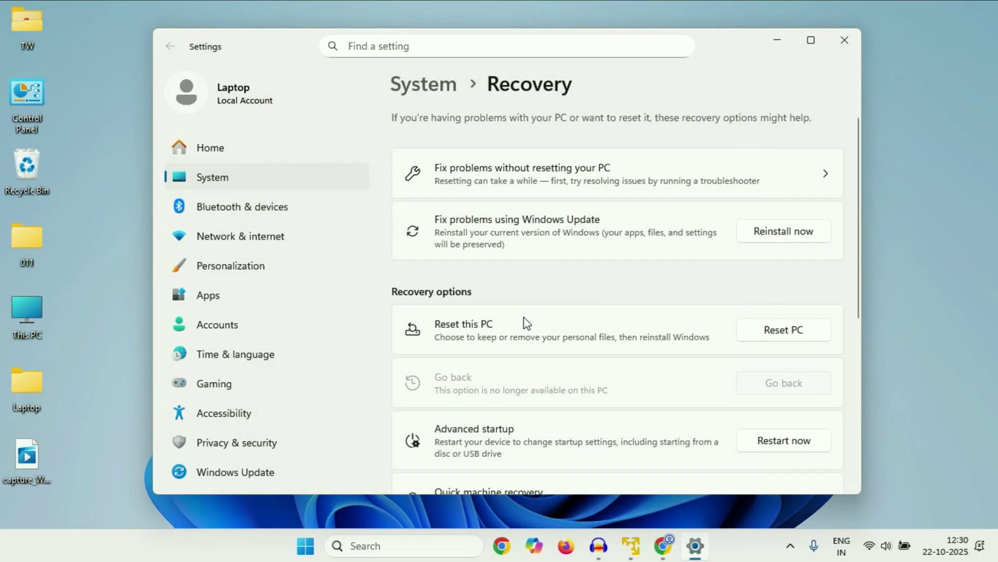
Step: Close Settings and run Command Prompt as administrator from a Windows Search for 'cm'
key("alt+F4")
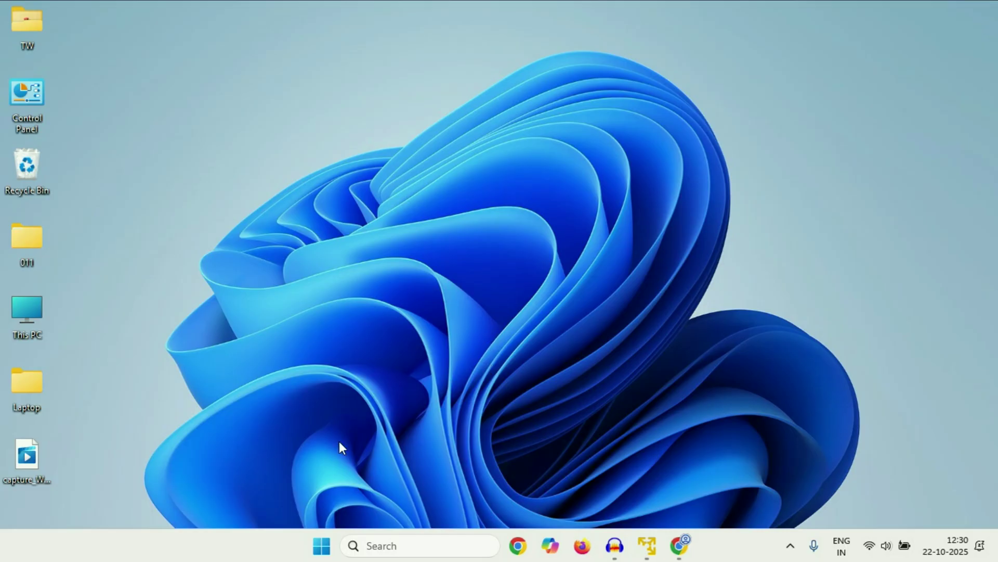
left_click(394, 545)
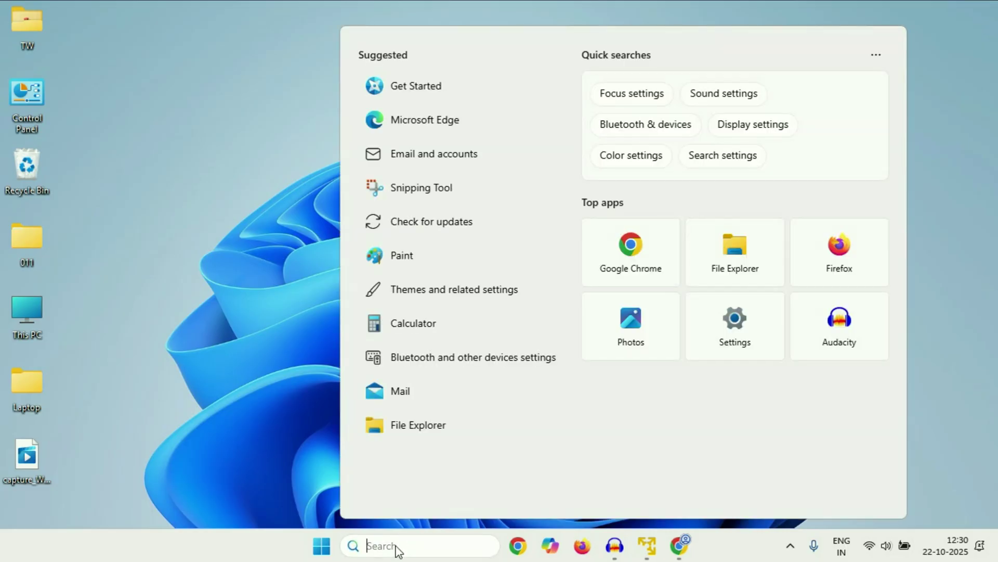
type("cm")
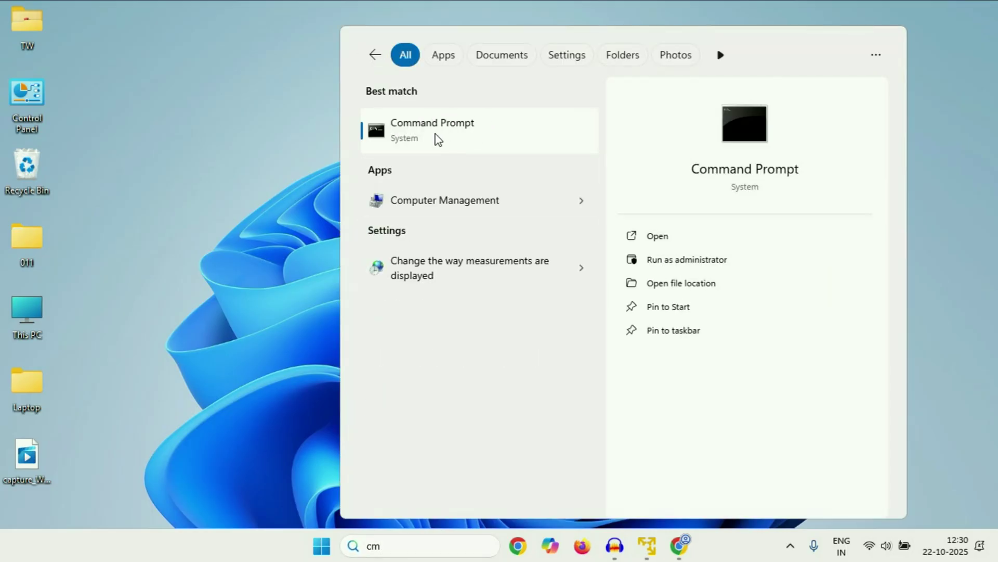
right_click(438, 139)
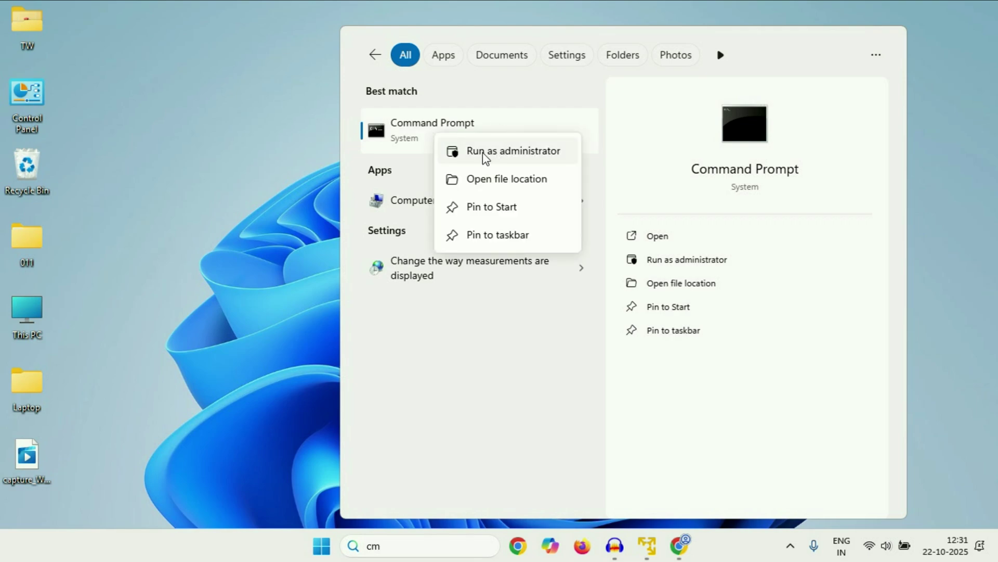
left_click(498, 154)
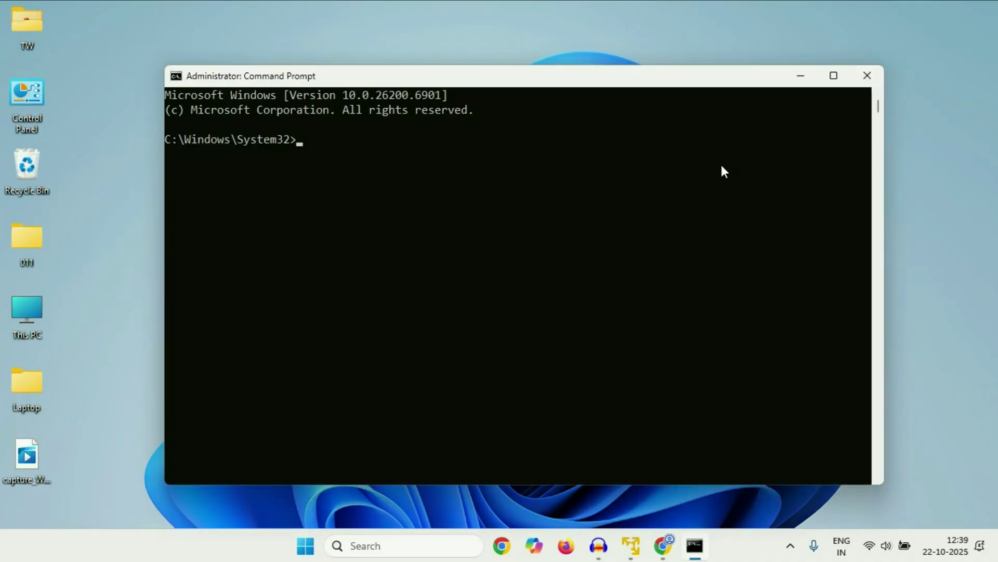
Step: Check the recovery environment status with reagentc /info, then enable it with reagentc /enable
type("reagentc /info")
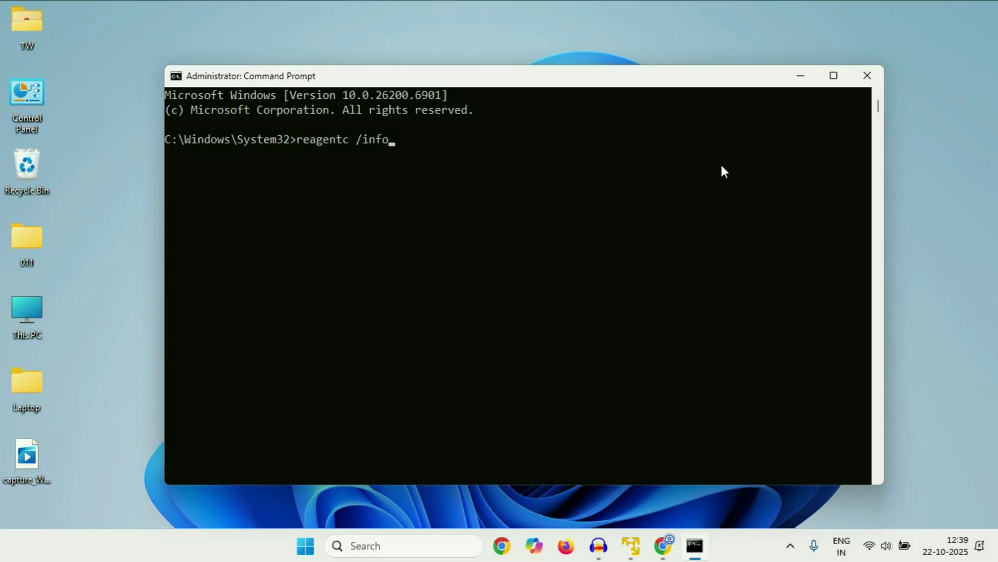
key("Return")
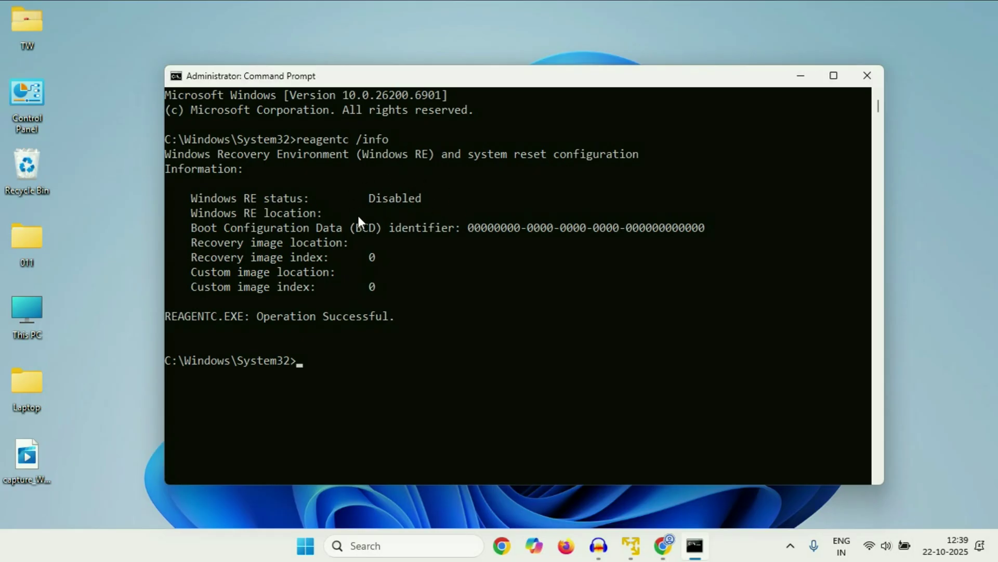
key("Up")
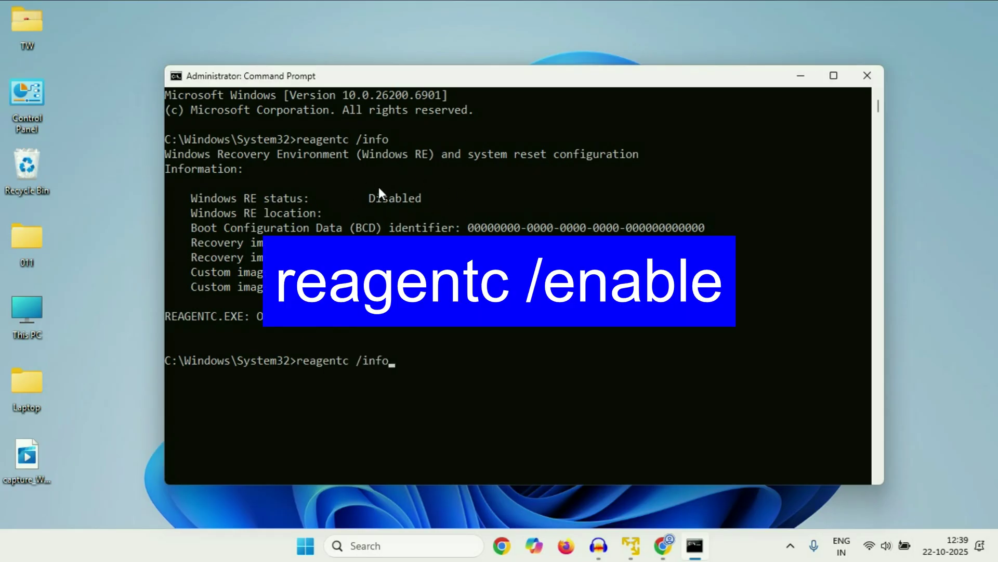
key("BackSpace")
key("BackSpace")
key("BackSpace")
key("BackSpace")
type("enable")
key("Return")
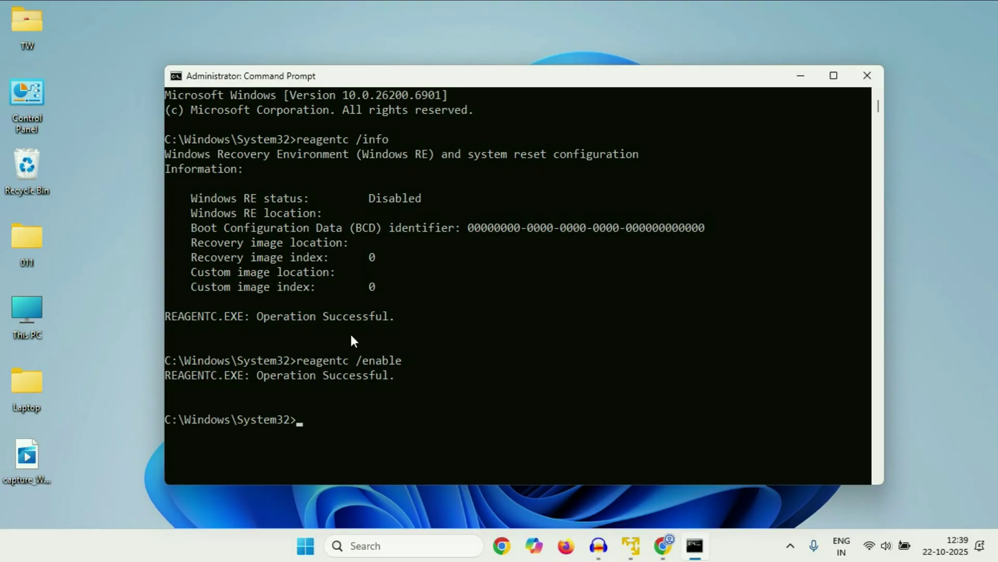
Step: Rerun reagentc /info to confirm Windows RE reads Enabled, then close Command Prompt
key("Up")
key("Up")
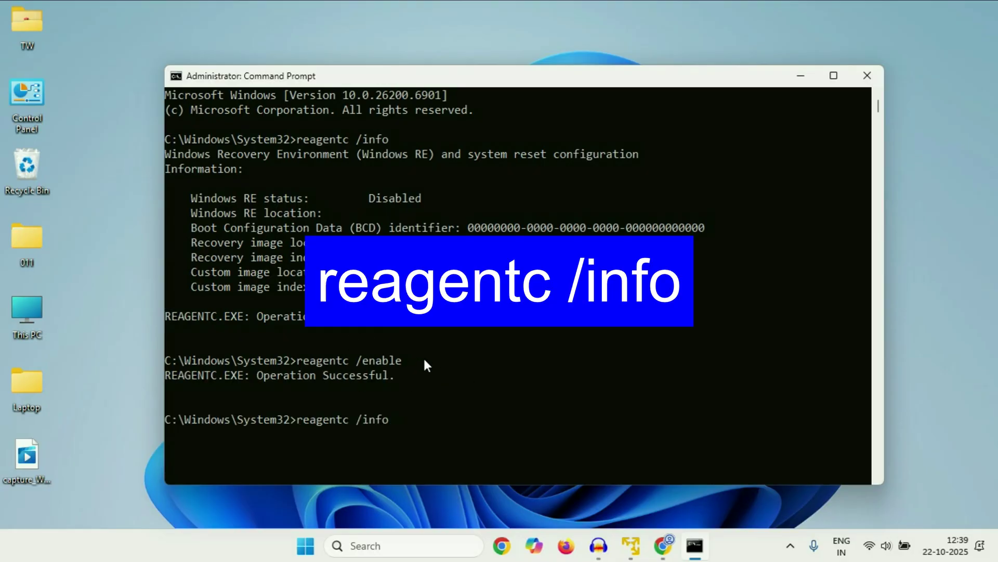
key("Return")
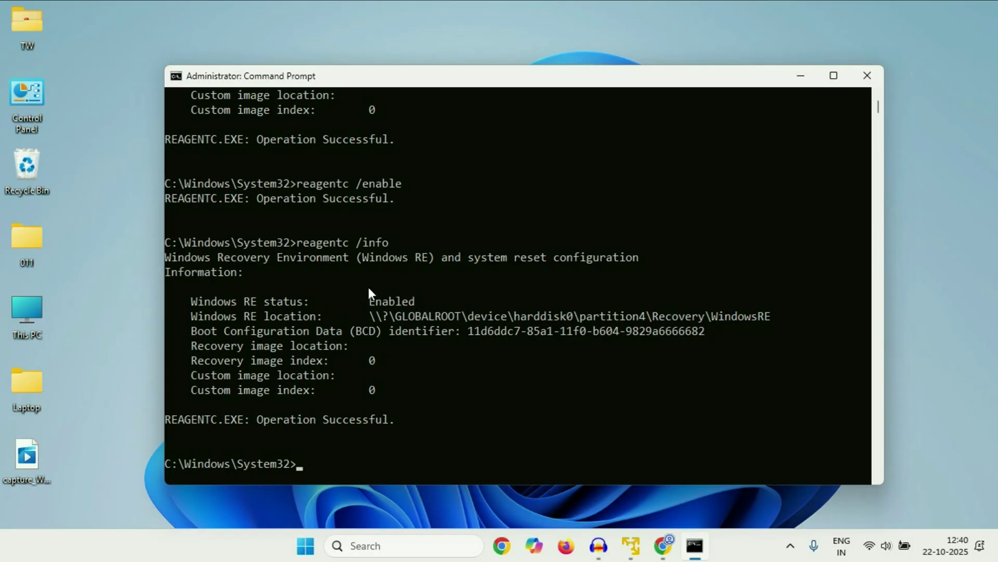
left_click(867, 76)
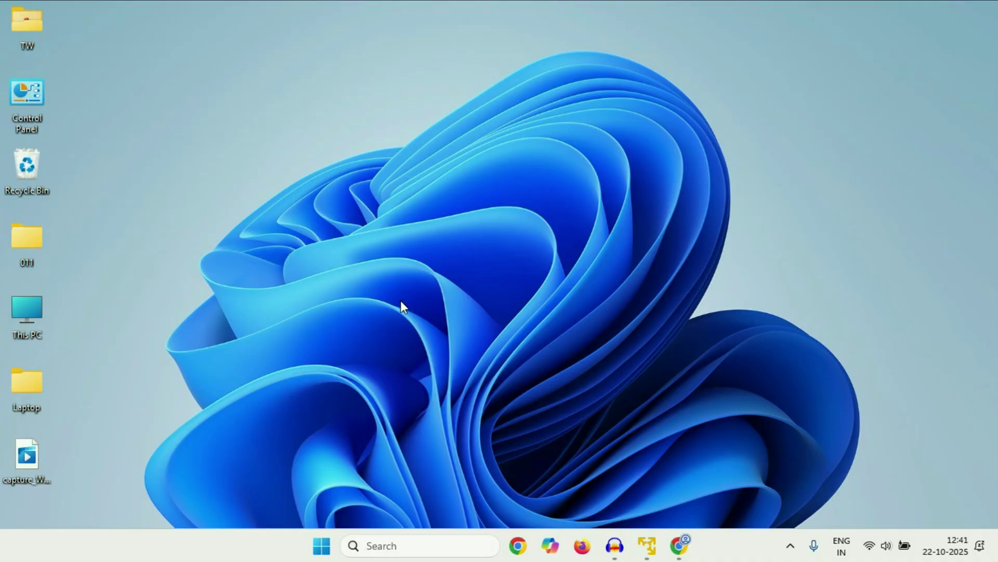
Step: Launch a new administrator Command Prompt from a Windows Search for 'cm'
left_click(401, 545)
type("cm")
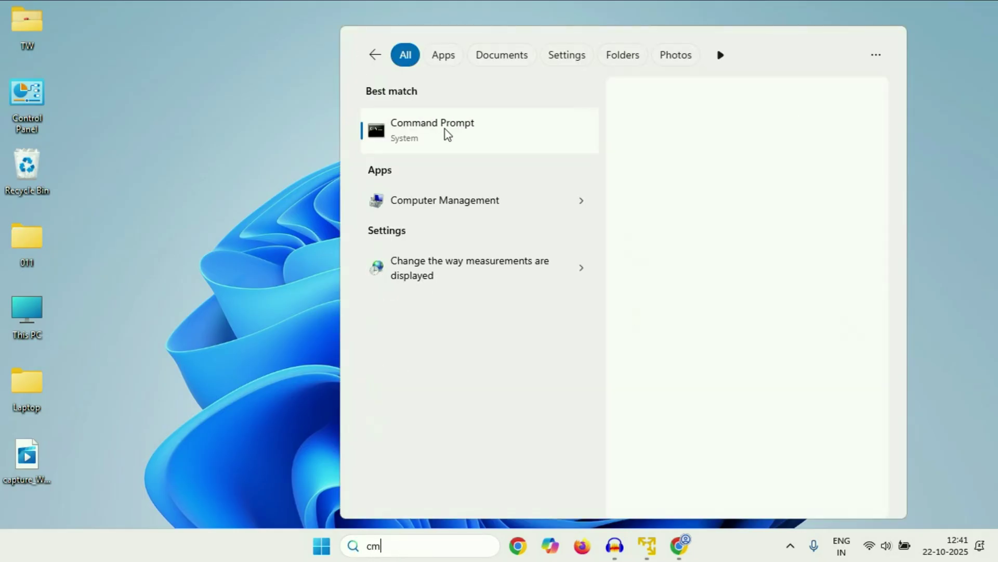
right_click(457, 146)
left_click(458, 152)
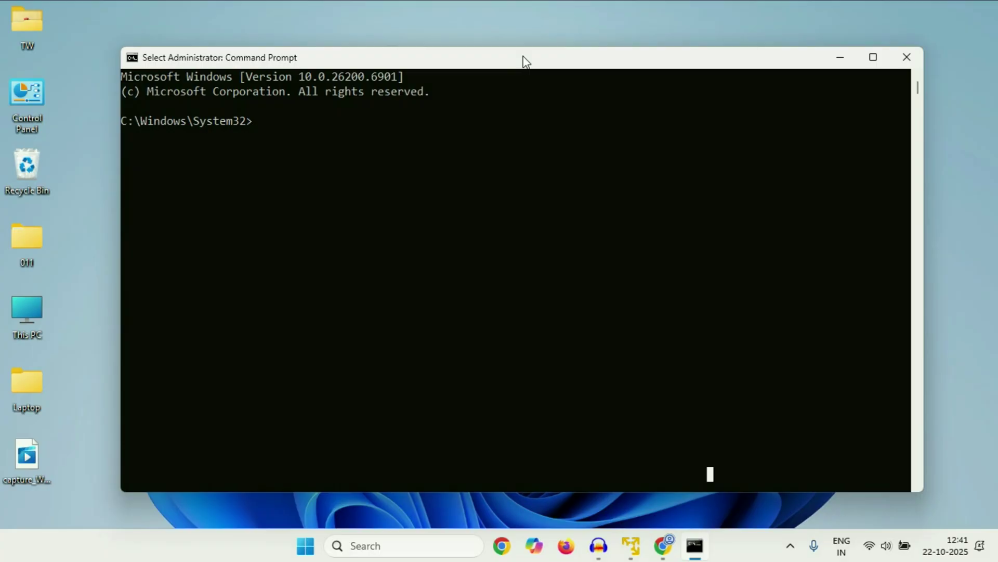
Step: Run sfc /scannow, then DISM /Online /Cleanup-Image /RestoreHealth, and close Command Prompt
type("sfc /scann")
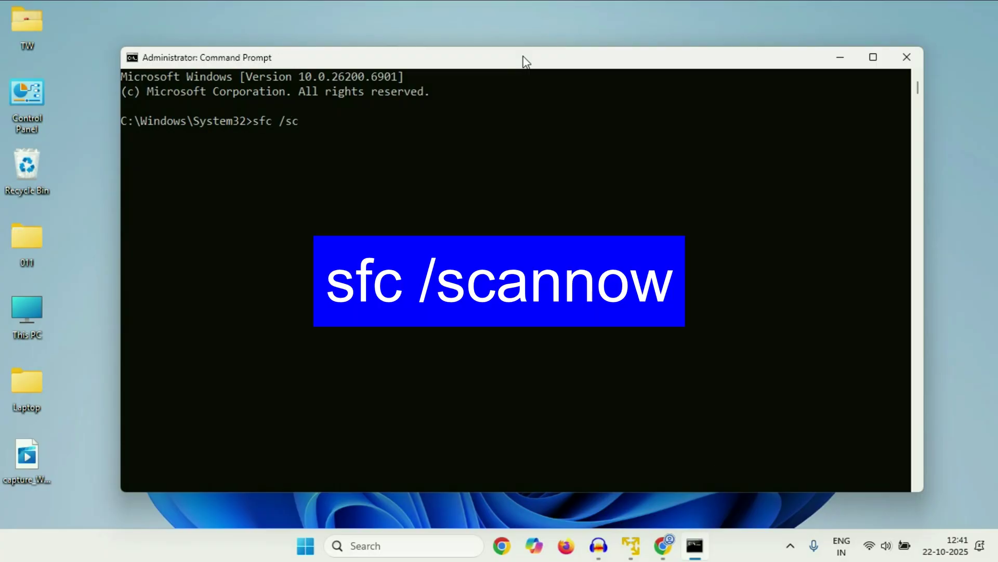
type("ow")
key("Return")
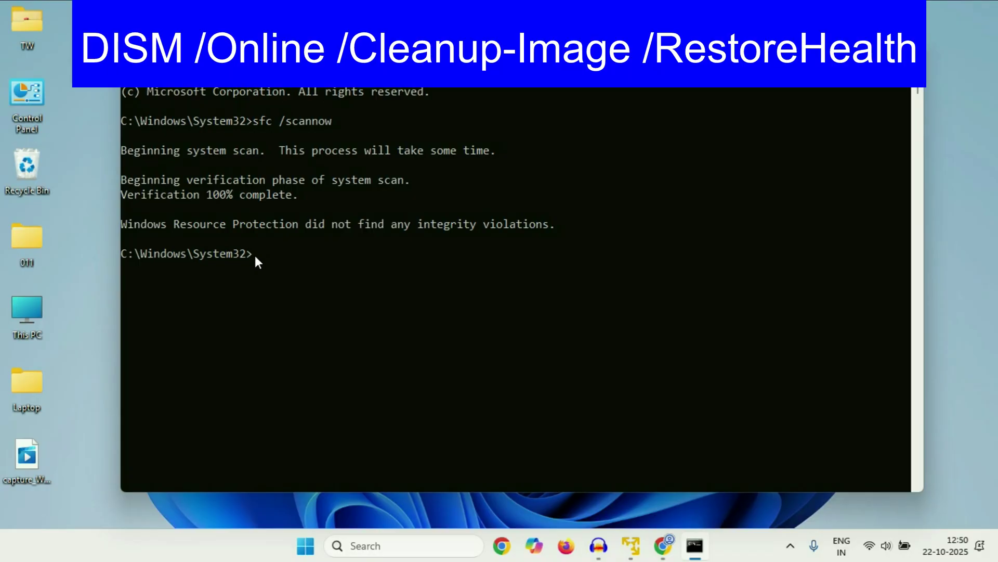
type("DISM /Online /Cleanup-Image /RestoreHealth")
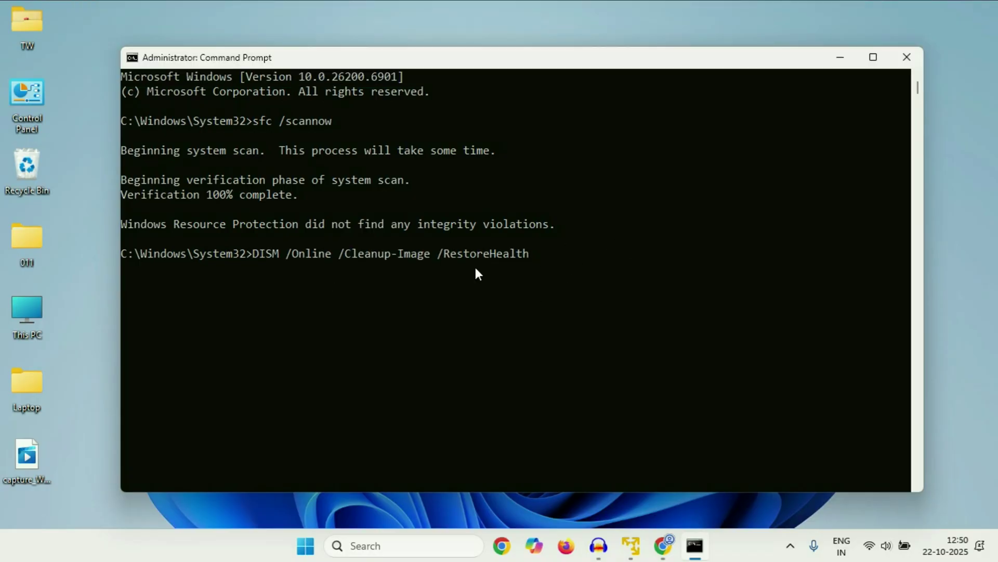
key("Return")
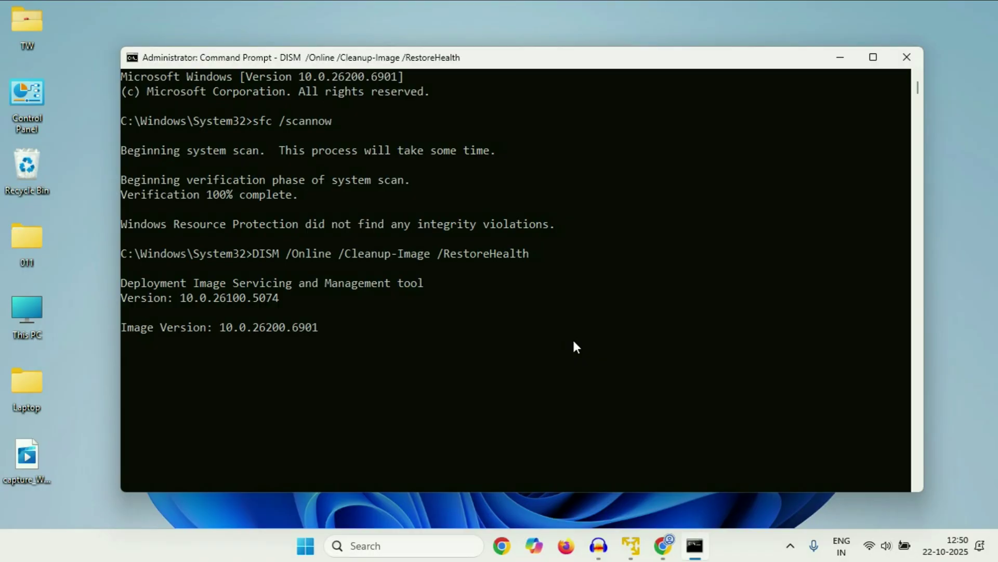
left_click(907, 57)
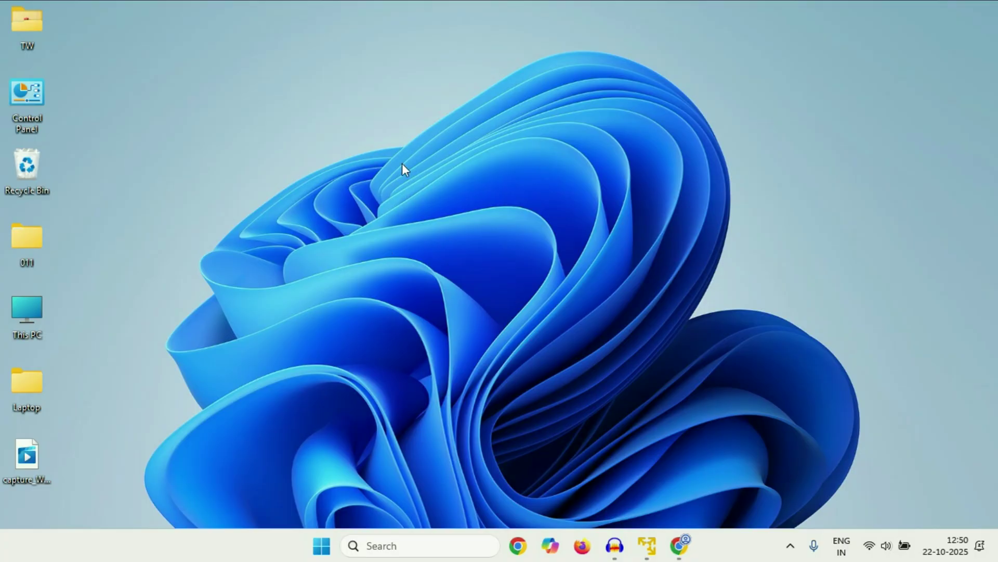
Step: Open Control Panel from the desktop, switch View by to Large icons, and go to Recovery
left_click(31, 124)
double_click(30, 123)
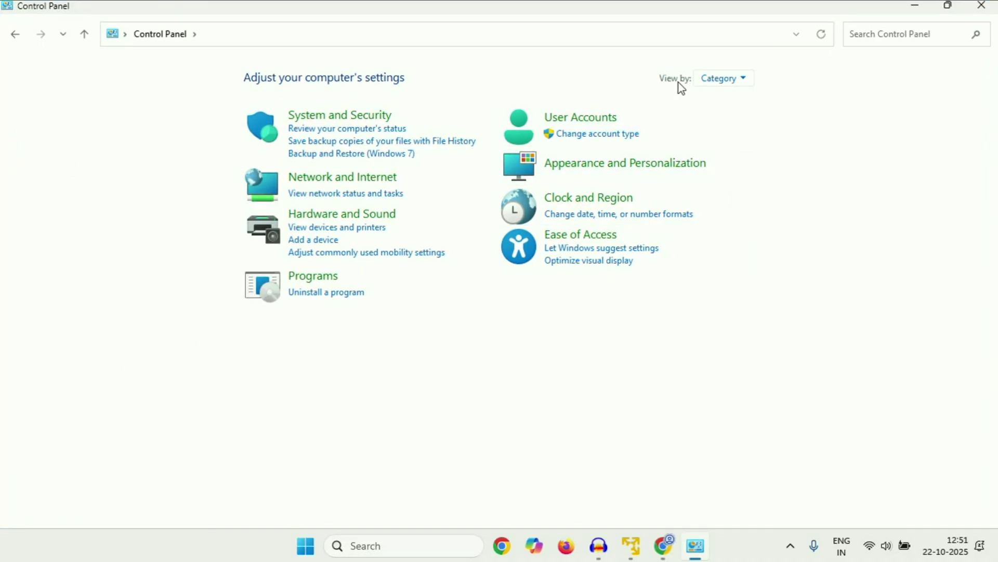
left_click(741, 83)
left_click(748, 120)
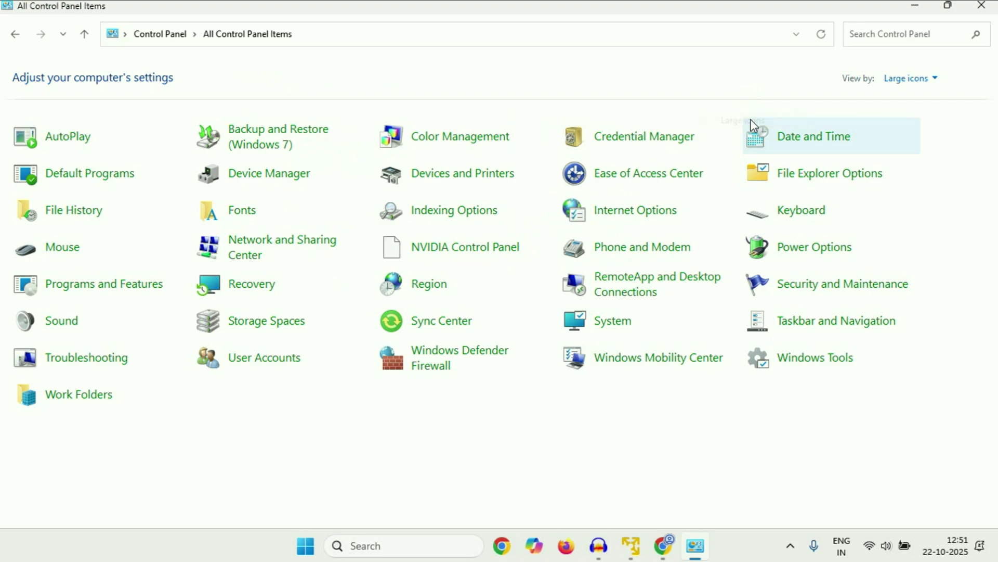
left_click(261, 295)
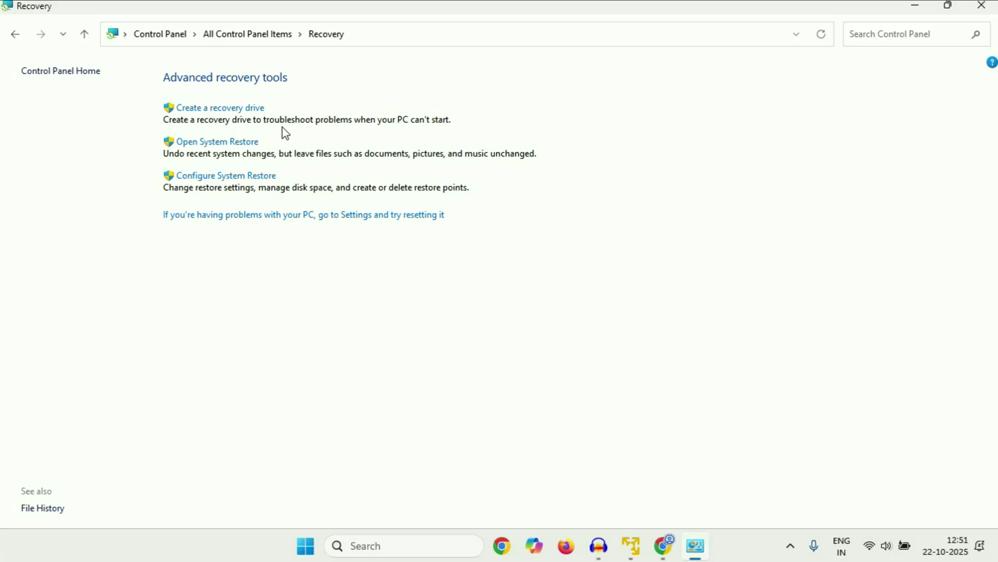
left_click(246, 148)
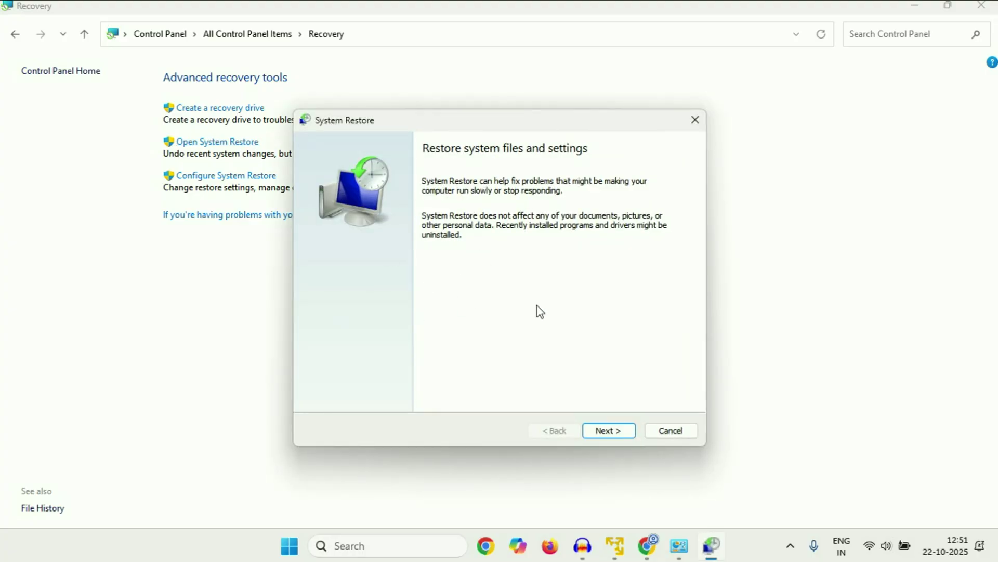
left_click(627, 433)
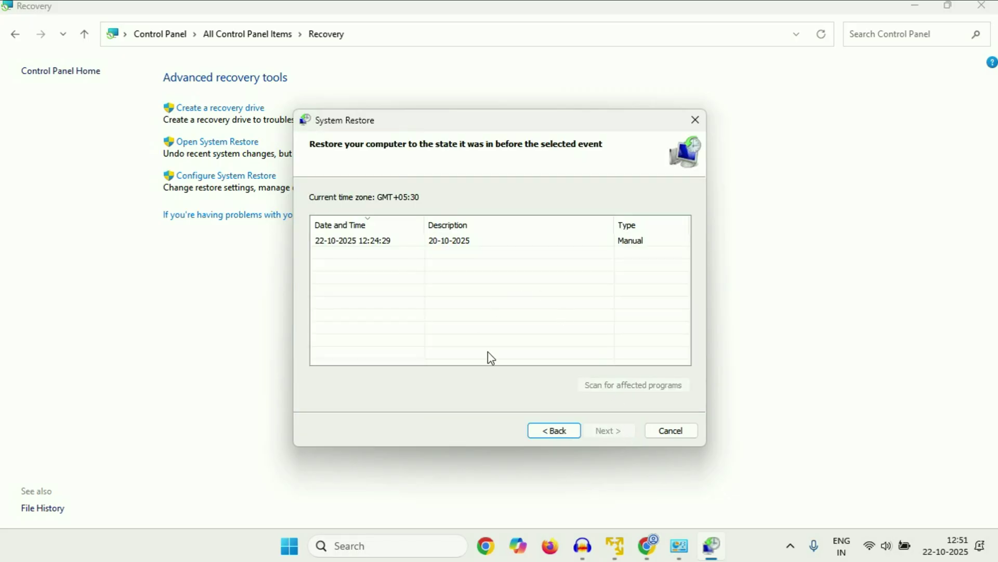
left_click(390, 244)
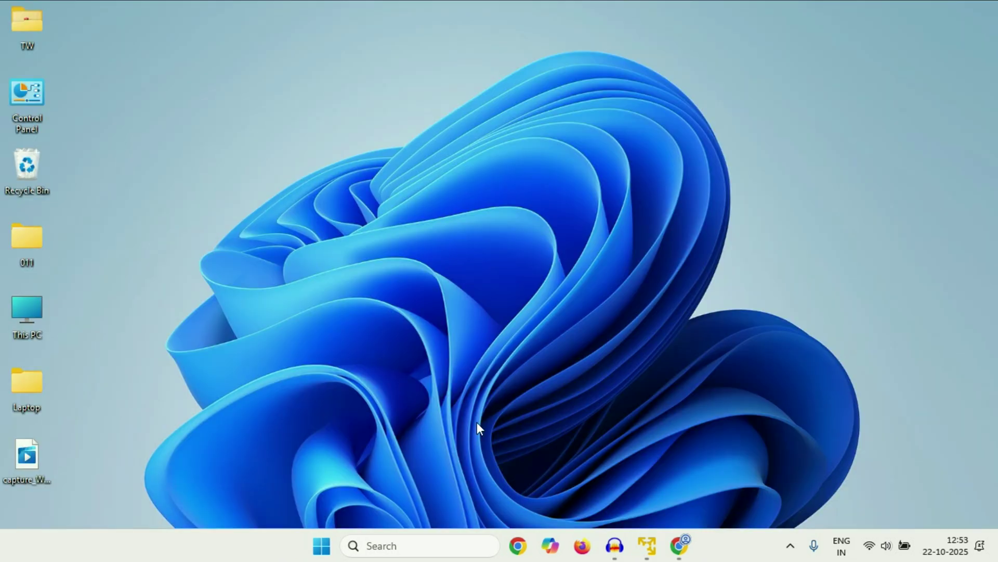
Step: Search 'reset this pc' and open the Recovery settings page in a maximized Settings window
left_click(405, 544)
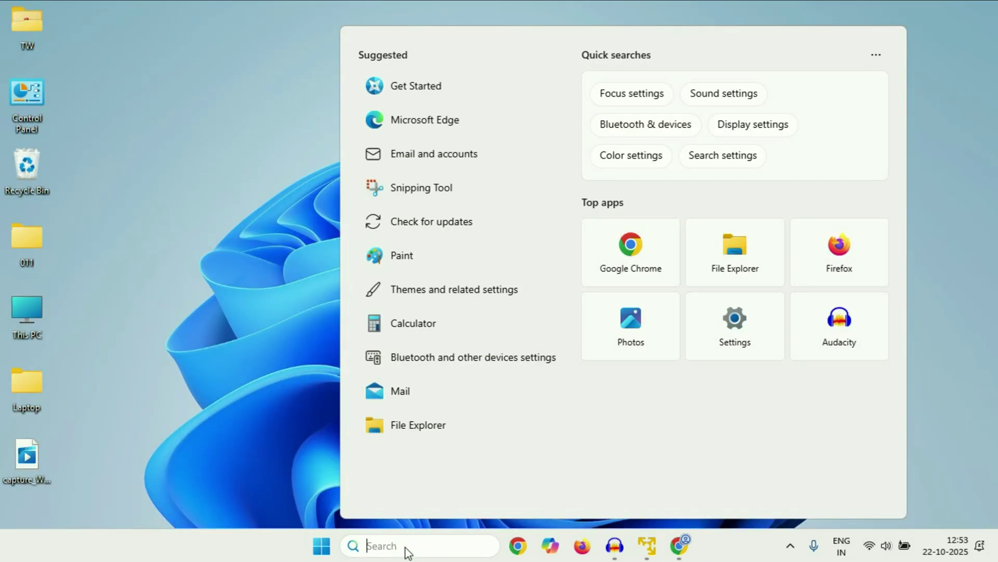
type("reset this pc")
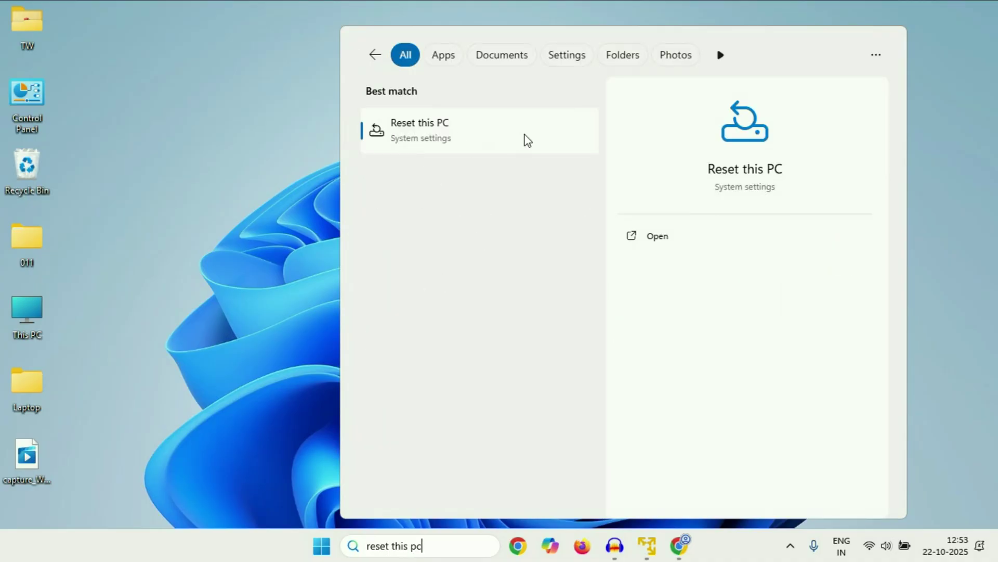
left_click(489, 139)
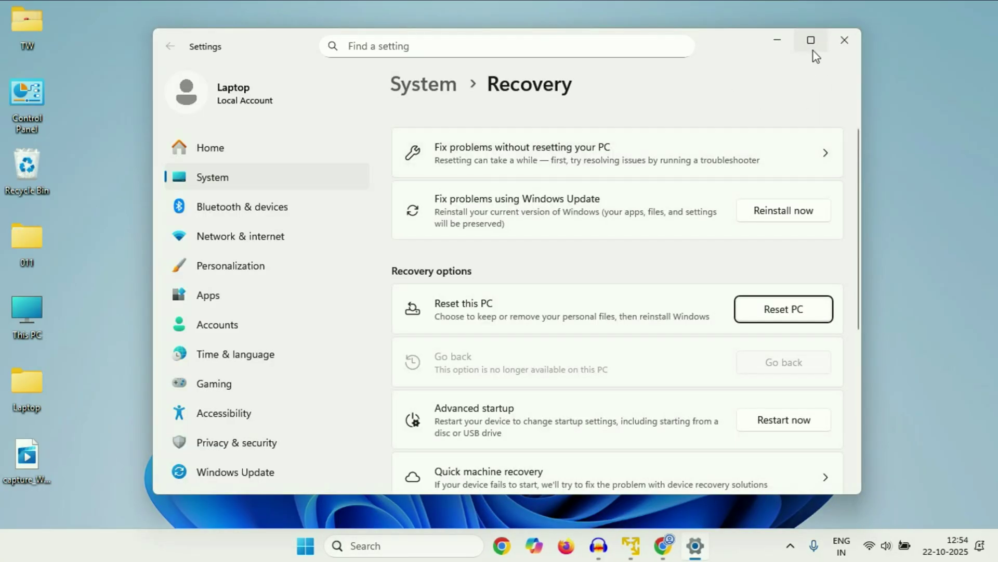
left_click(811, 41)
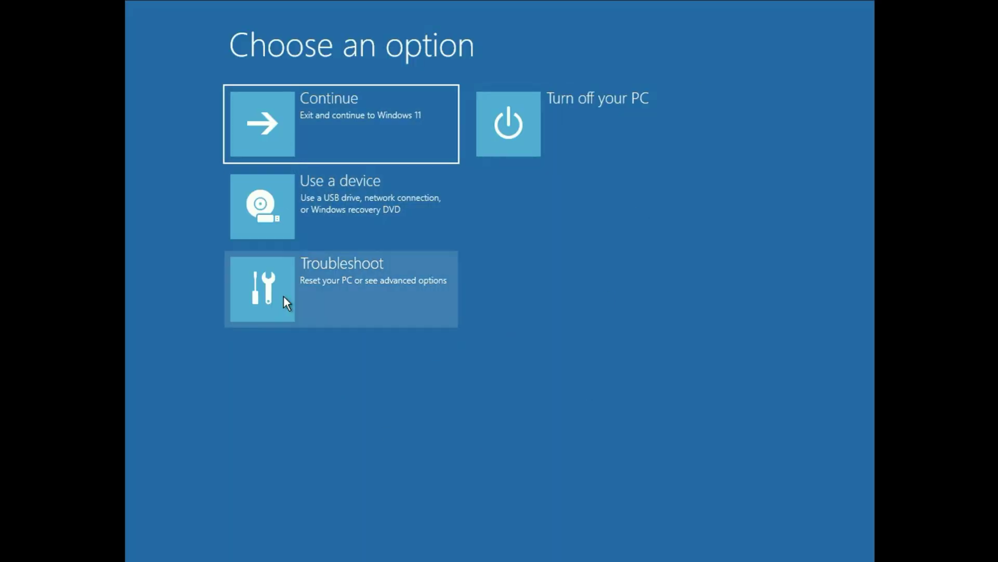
Step: Go to Troubleshoot and open the Reset this PC options in the recovery environment
left_click(360, 273)
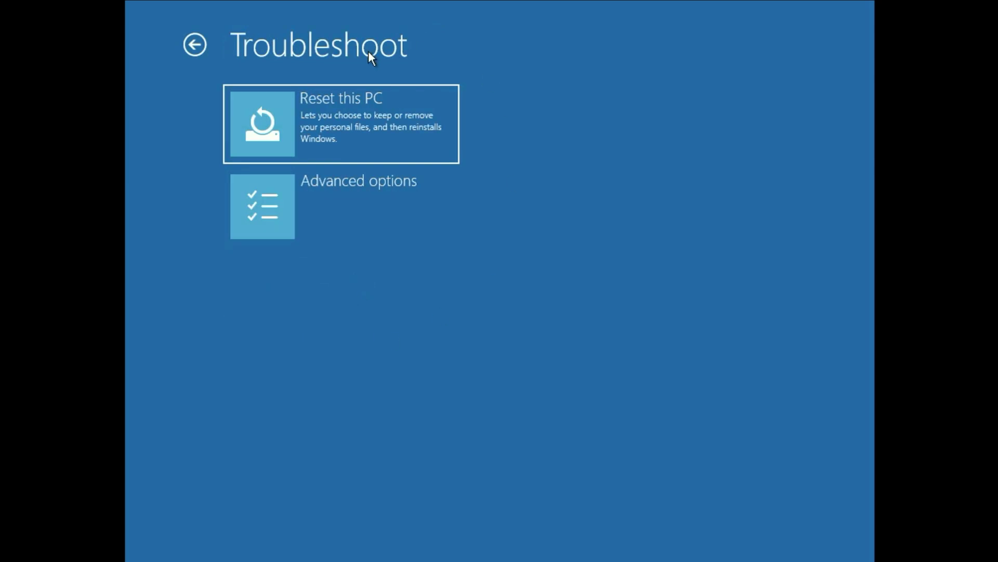
left_click(370, 128)
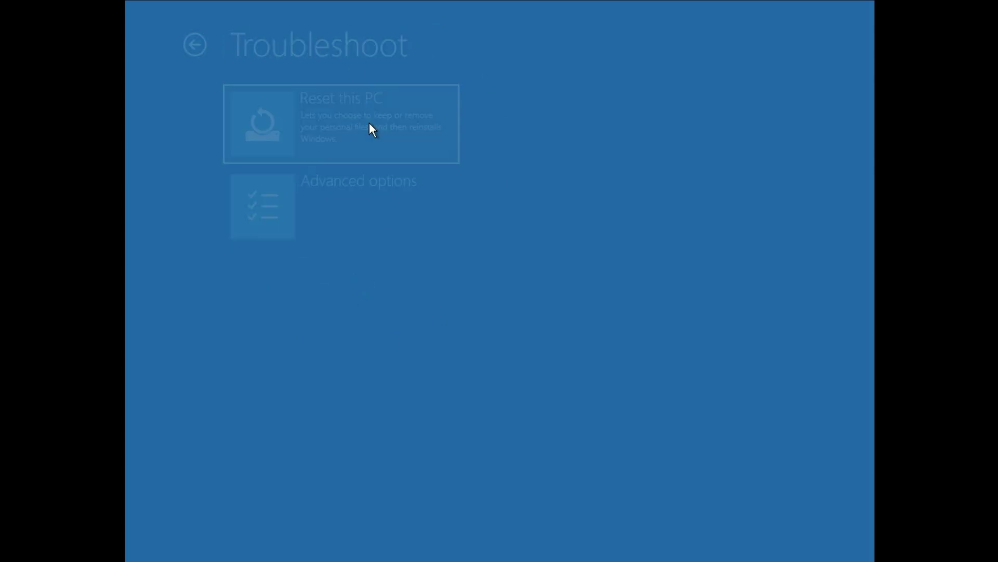